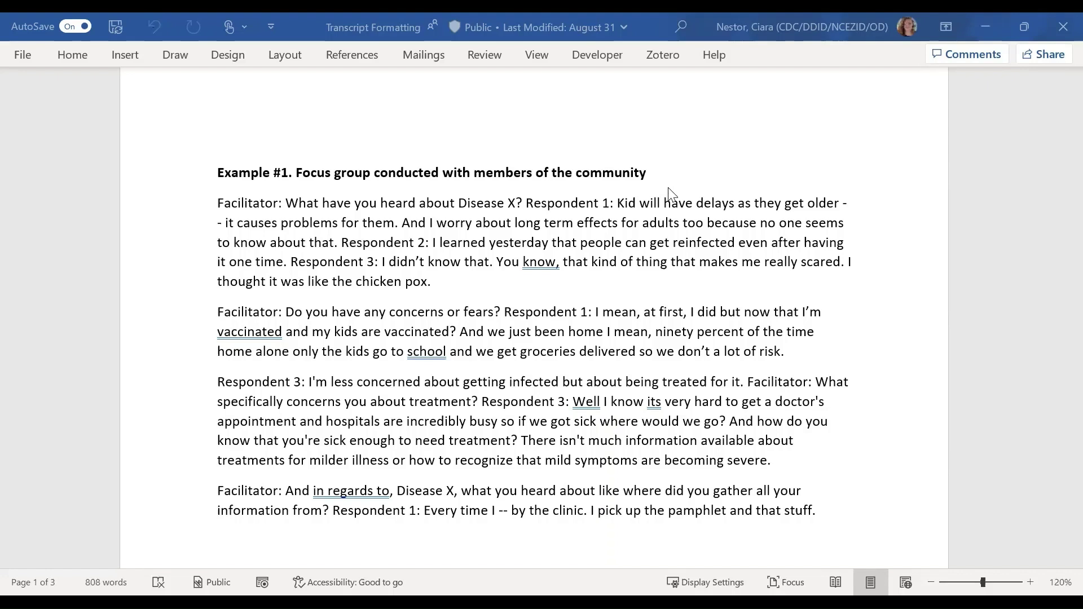
Step: Split the Respondent 1, 'And I worry', Respondent 2 and Respondent 3 remarks onto separate lines
click(529, 203)
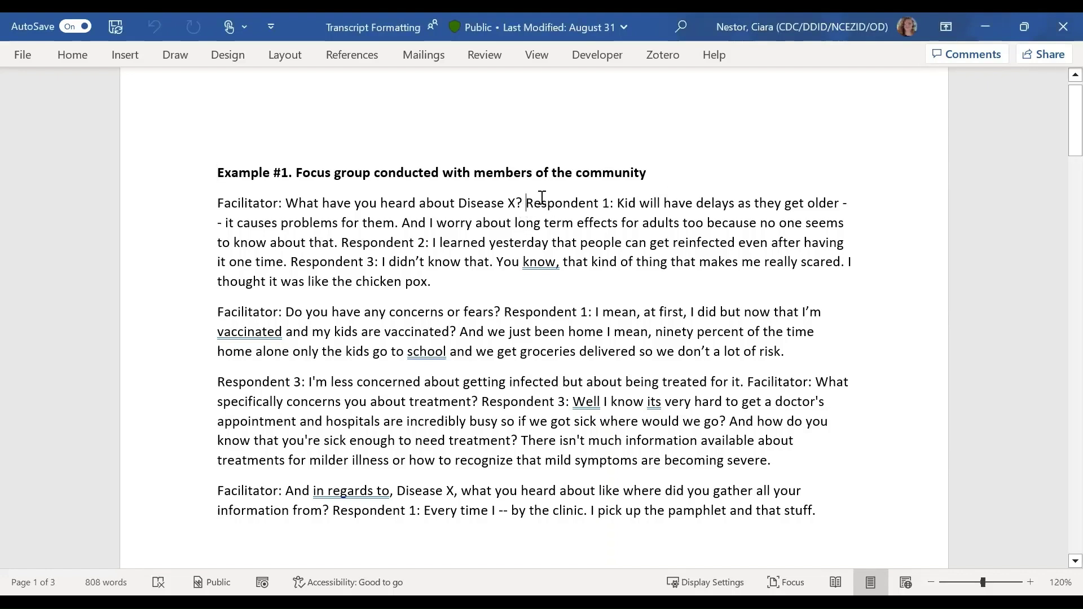
key(Return)
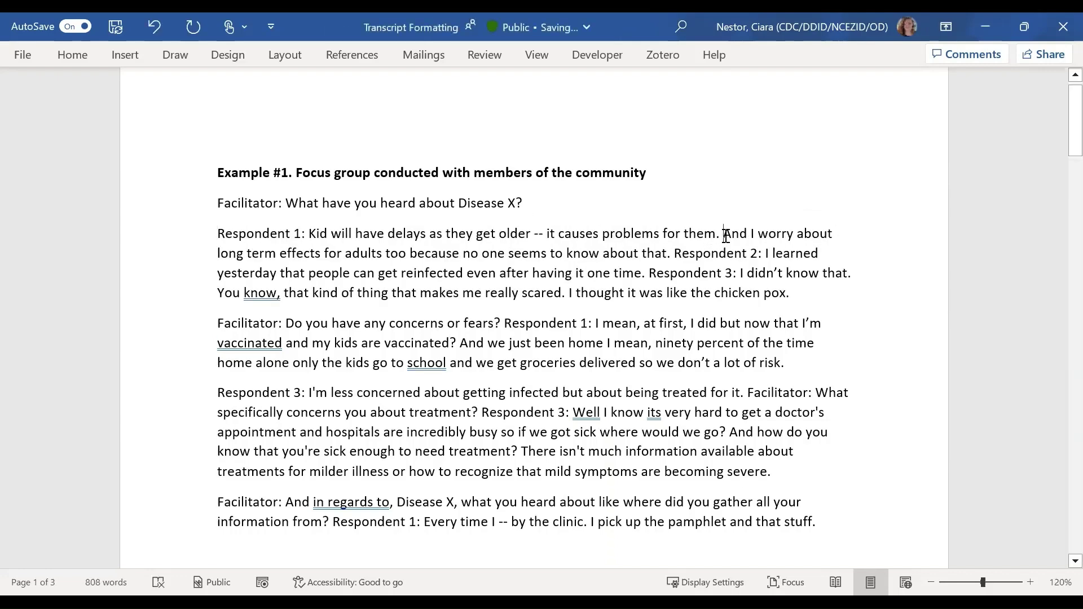
key(Return)
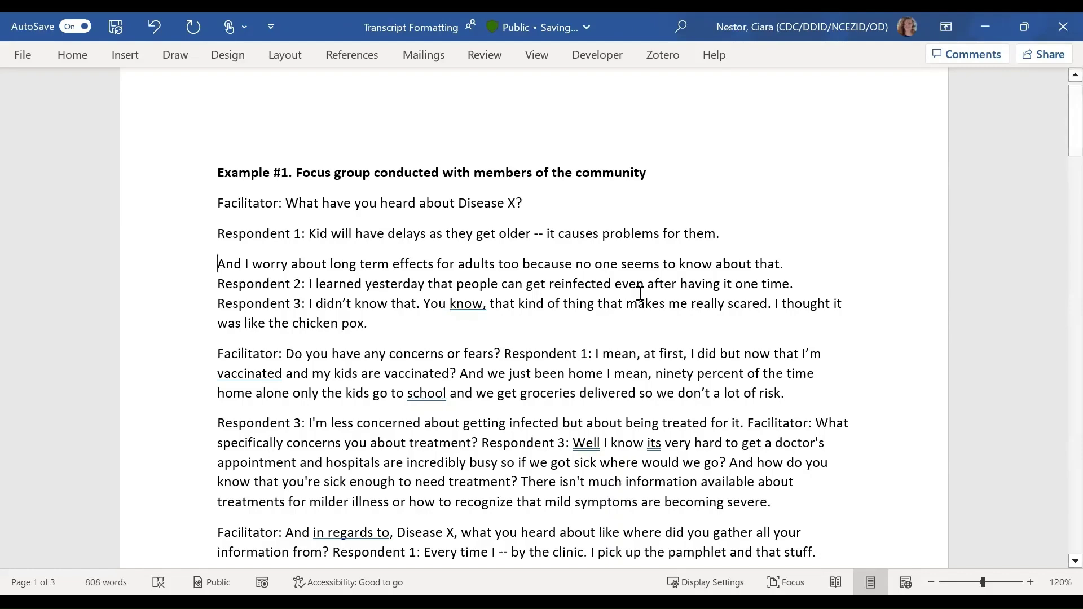
click(791, 263)
key(Return)
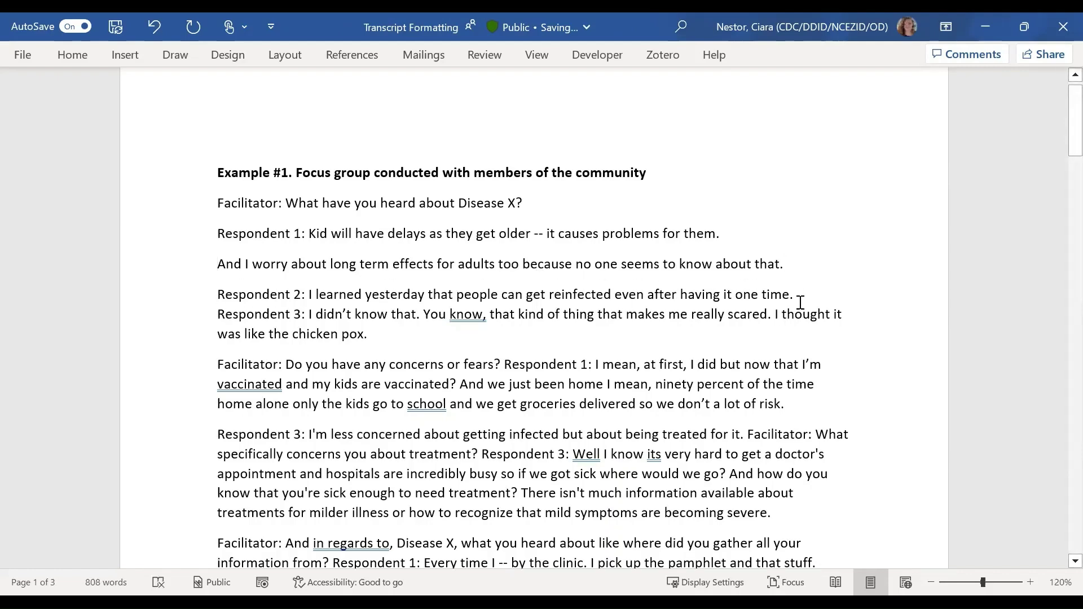
click(799, 300)
key(Return)
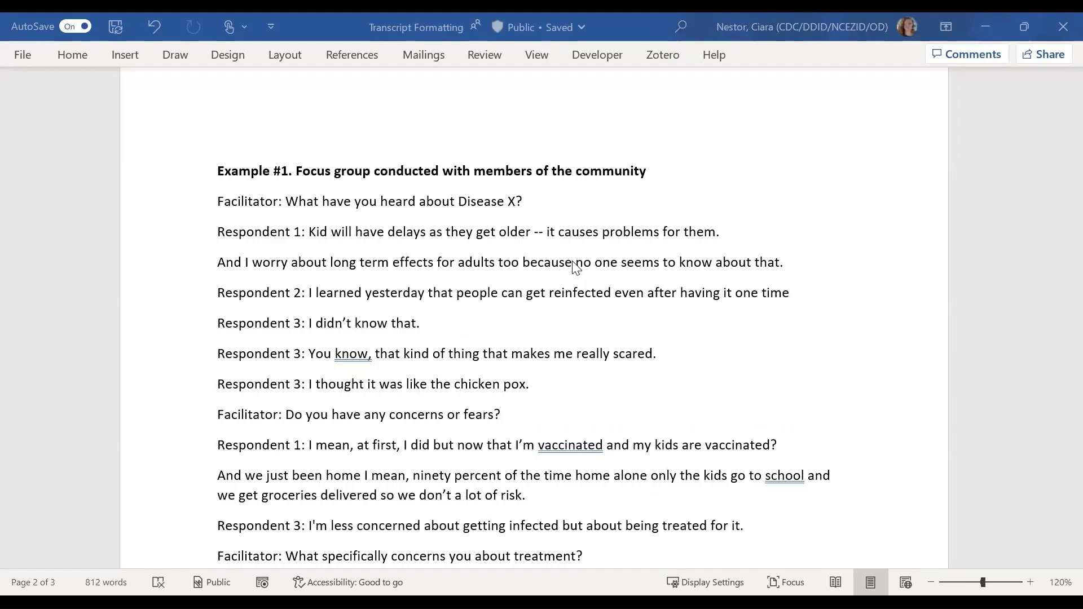
scroll(575, 266, down, 1)
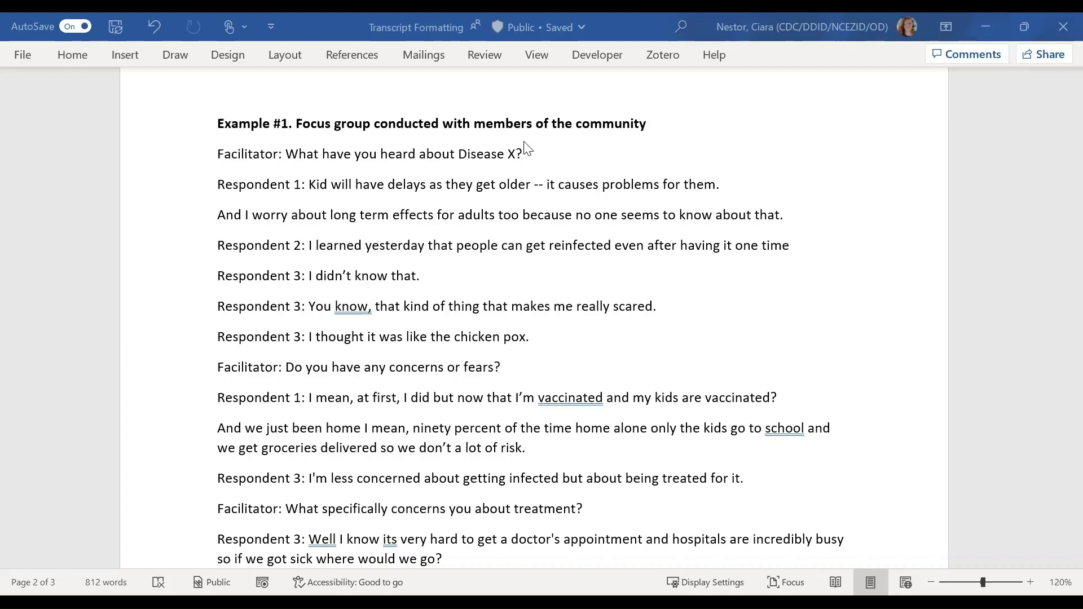
Step: Bold the first Facilitator question and the concerns or fears Facilitator question
drag(529, 154, 214, 153)
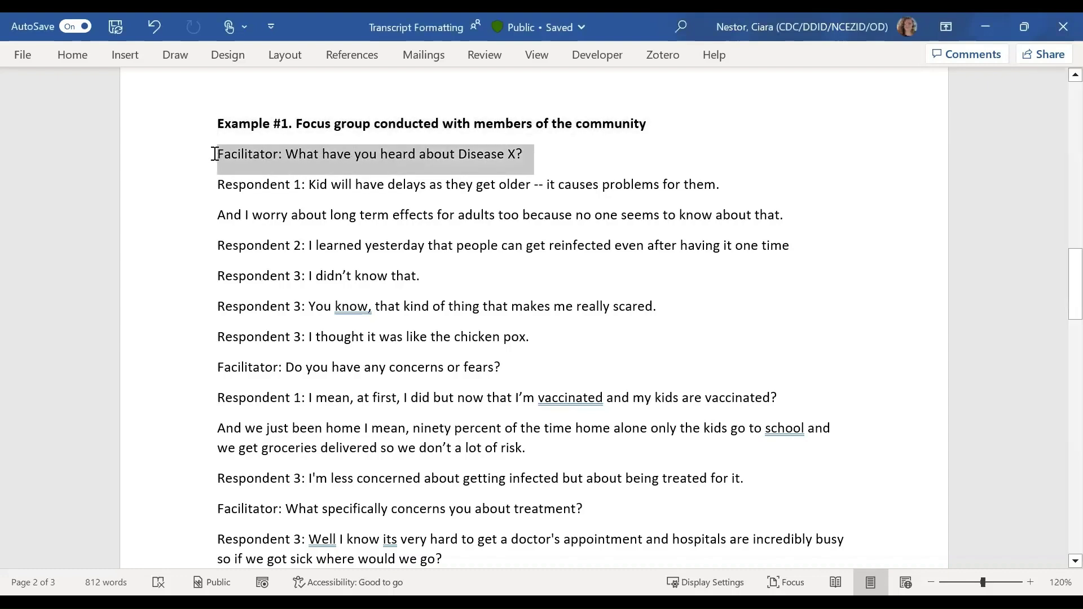
key(ctrl+b)
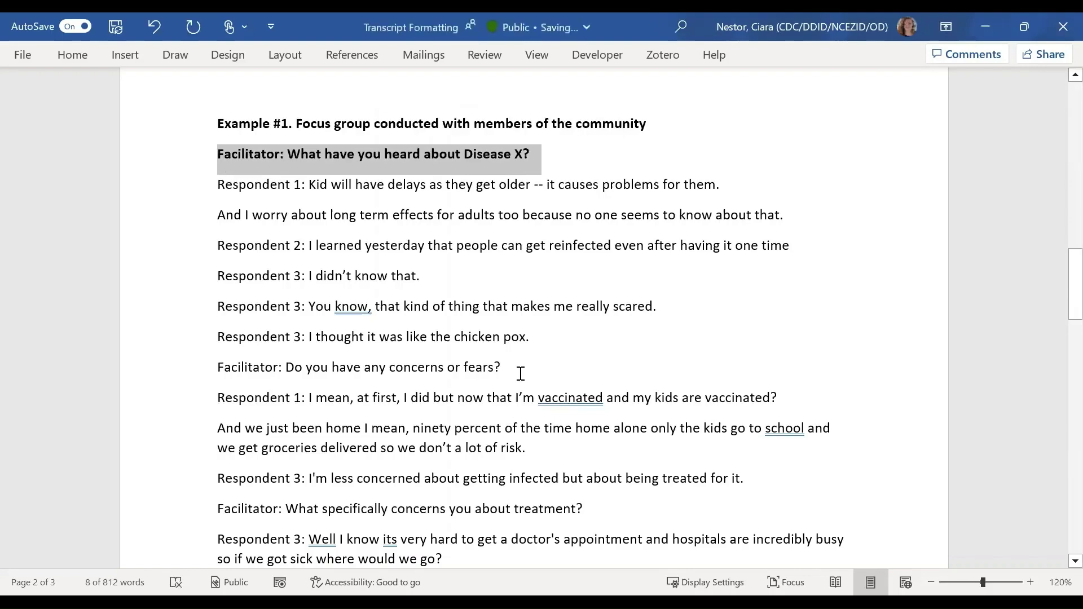
drag(508, 368, 228, 375)
key(ctrl+b)
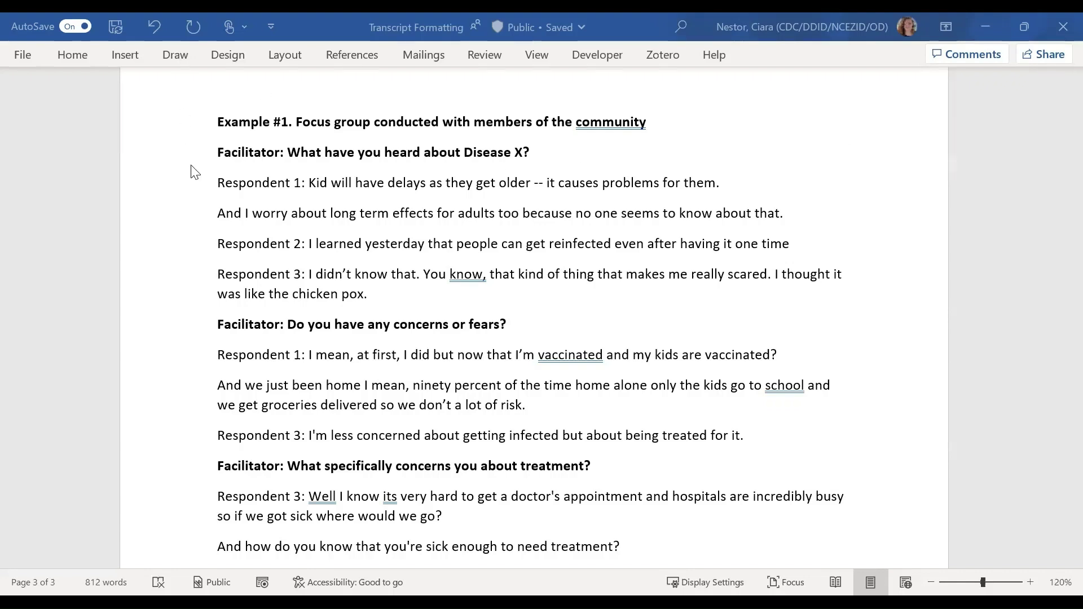
Step: Copy the transcript from the first Facilitator question to the end, then switch to the Excel workbook
drag(212, 155, 707, 396)
scroll(656, 416, down, 1)
scroll(655, 416, down, 5)
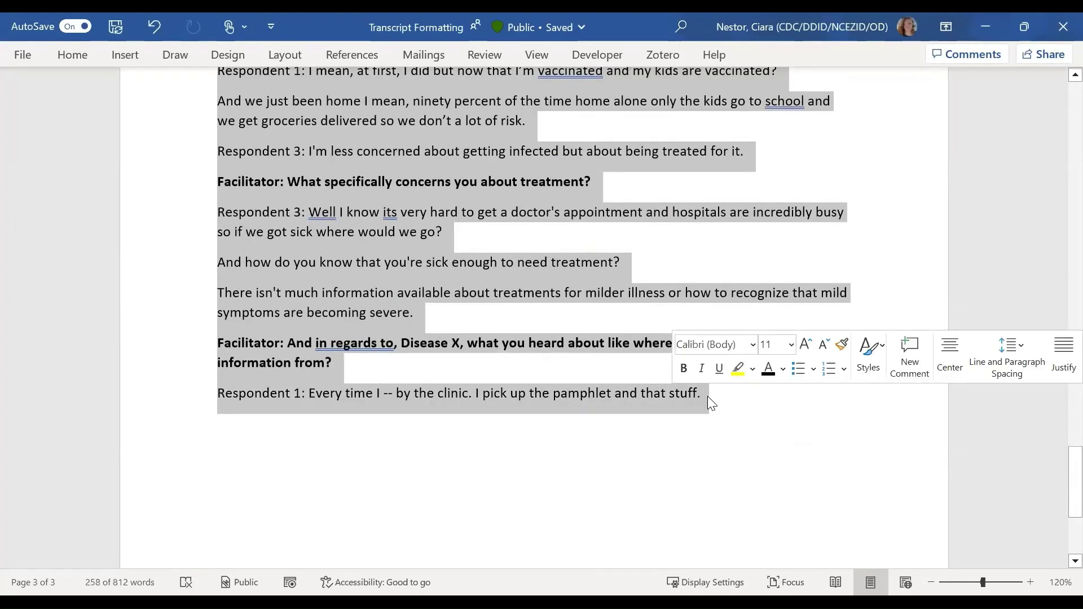
key(ctrl+c)
key(alt+Tab)
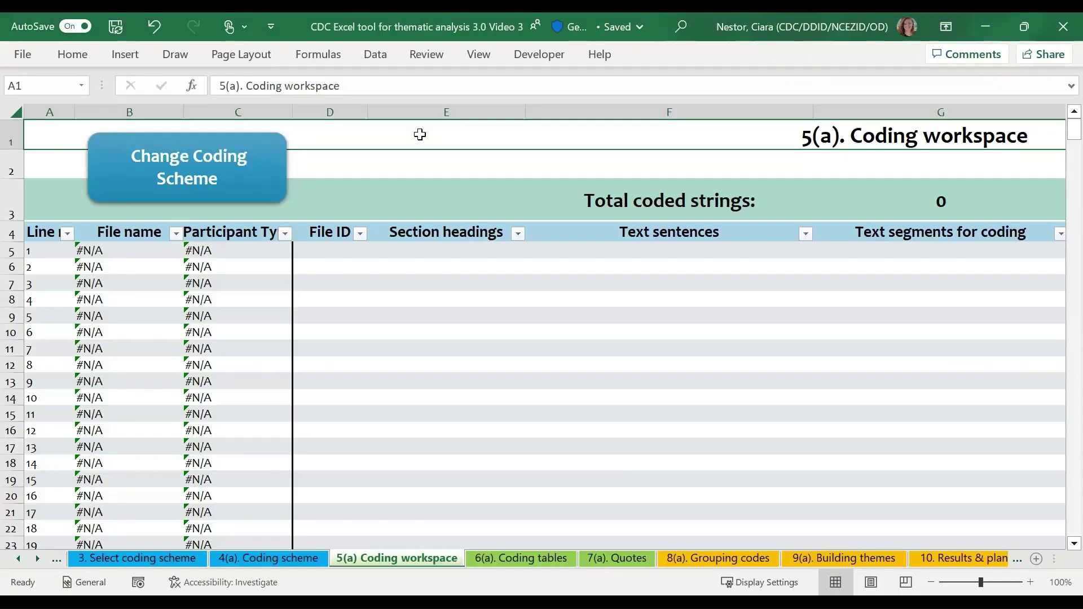
Step: Paste the transcript lines into the Text sentences column starting at F5
click(617, 251)
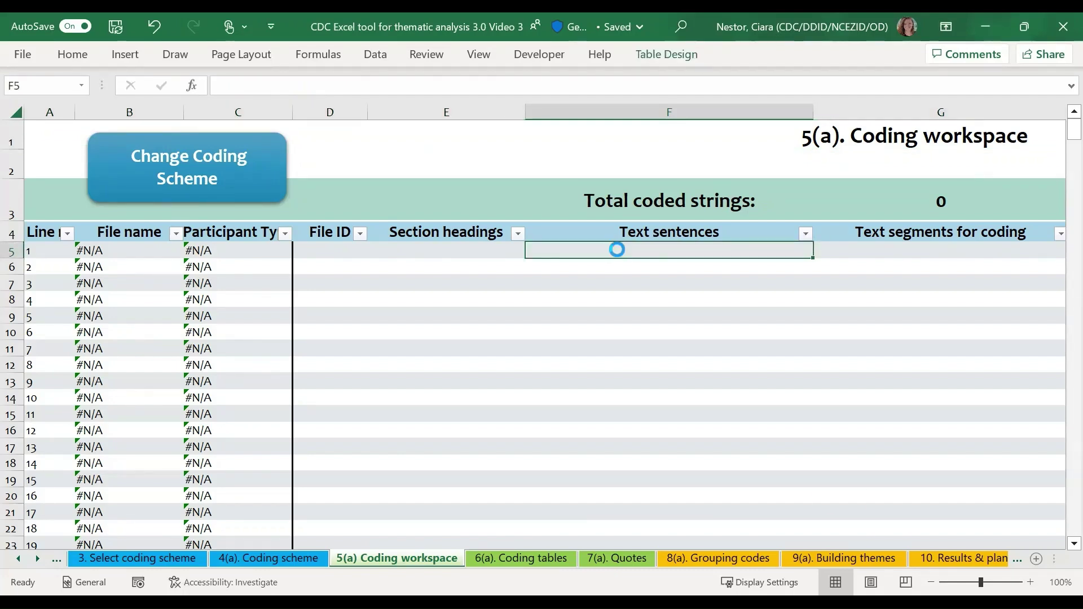
key(ctrl+v)
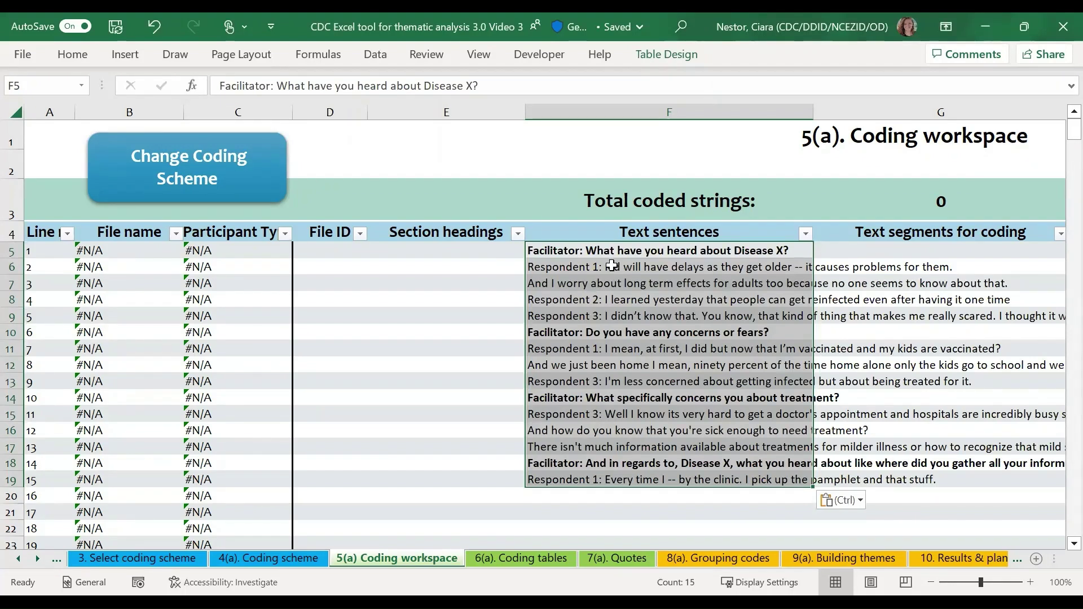
click(612, 265)
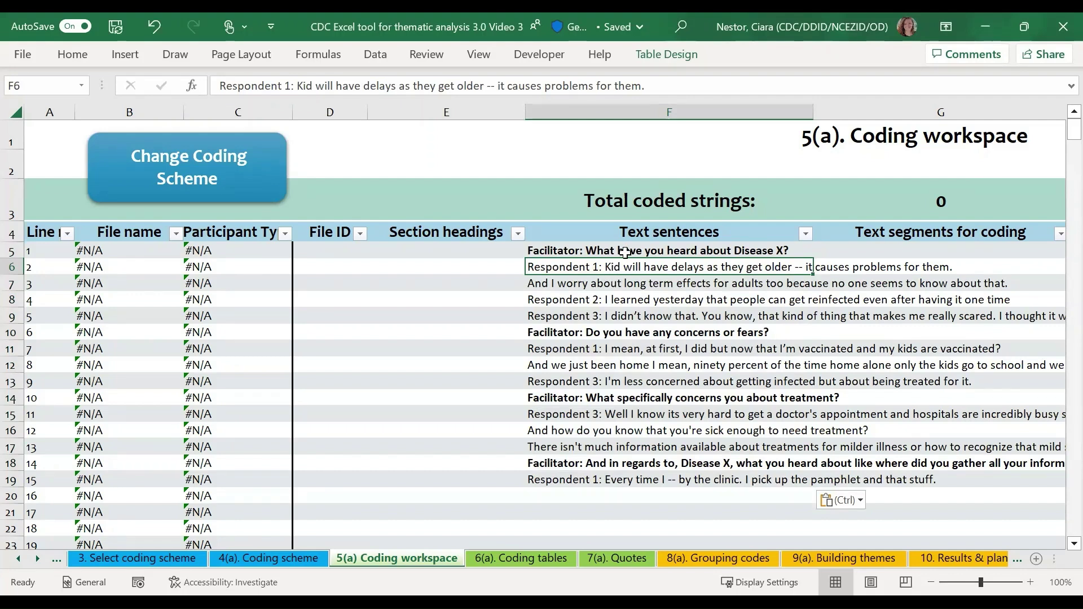
Step: Apply Wrap Text to F5:F19 so each transcript line shows in full
drag(628, 248, 628, 483)
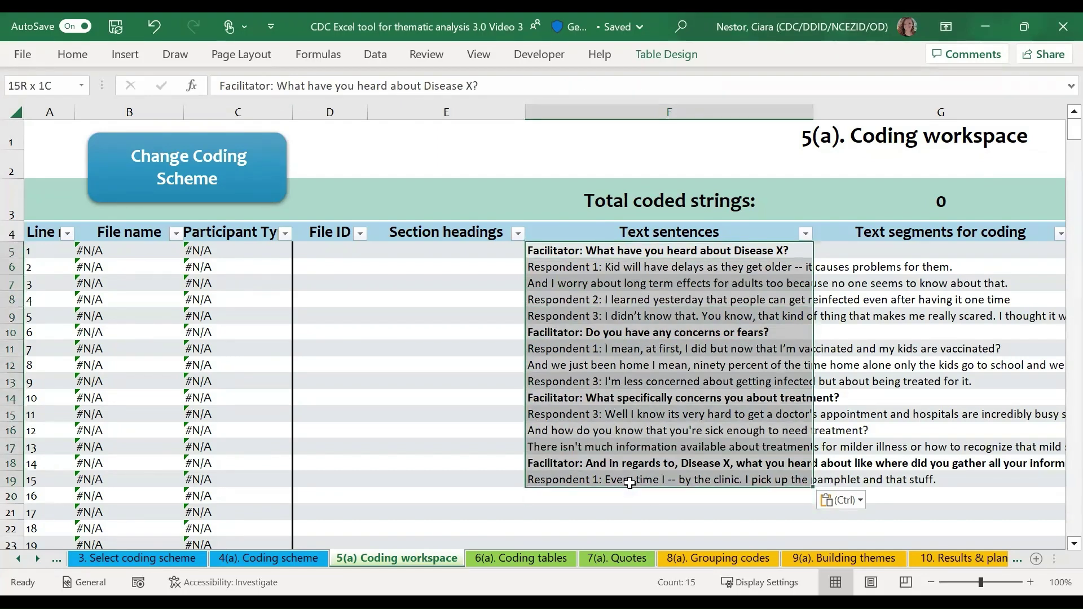
click(73, 54)
click(415, 89)
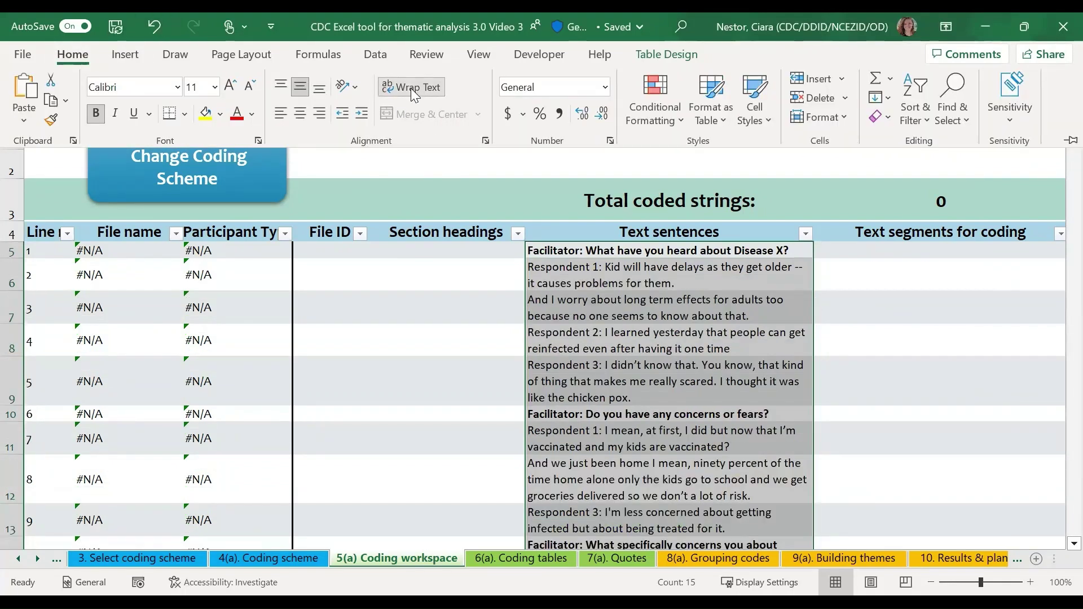
click(655, 271)
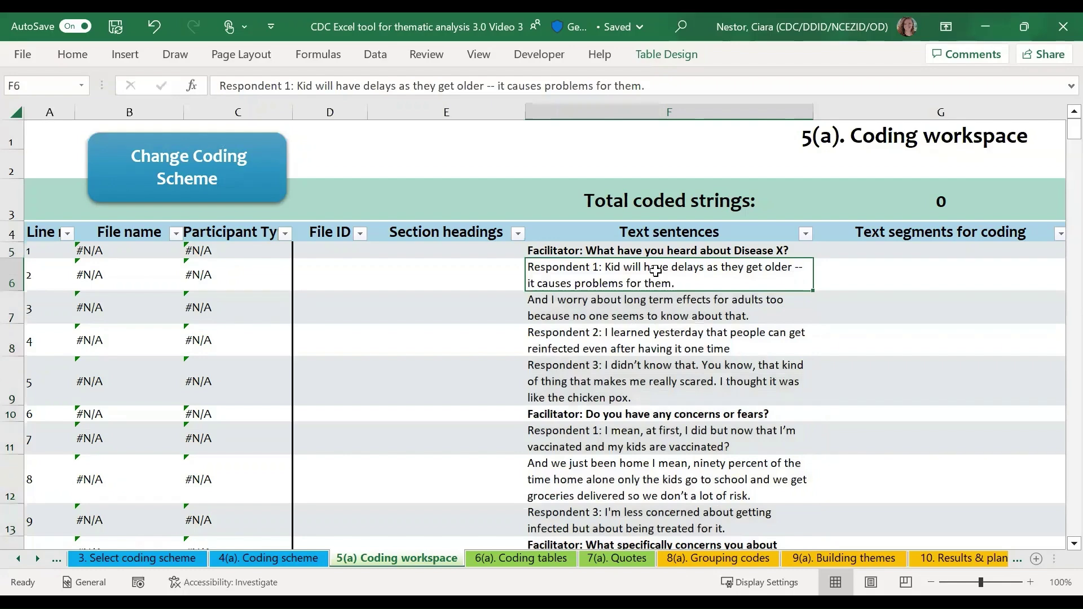
Step: Copy the first Facilitator question into E6 and the concerns or fears question into E11
click(658, 249)
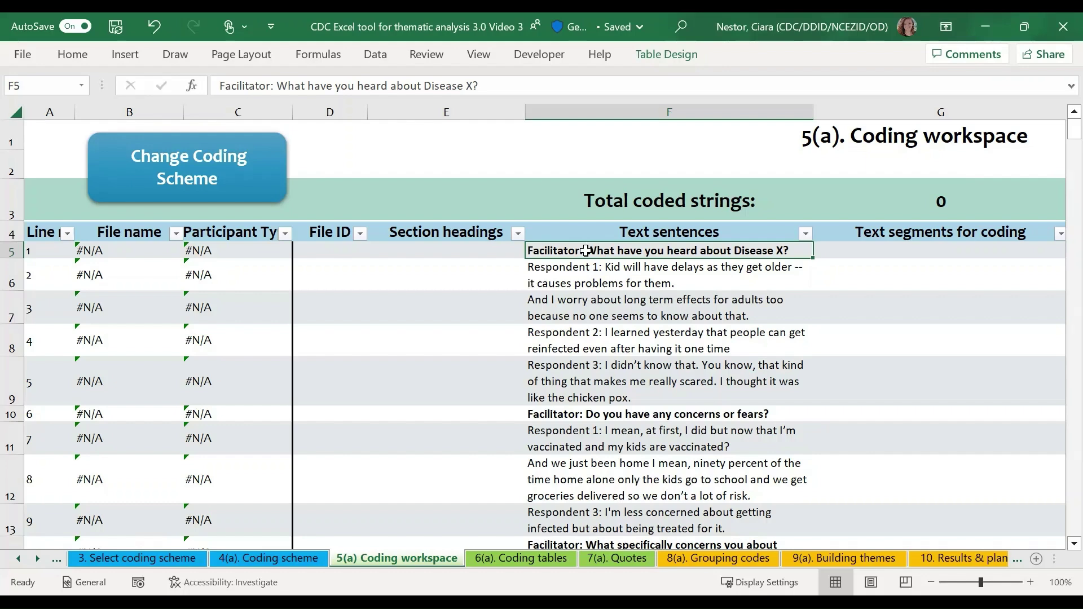
key(ctrl+c)
click(469, 272)
key(ctrl+v)
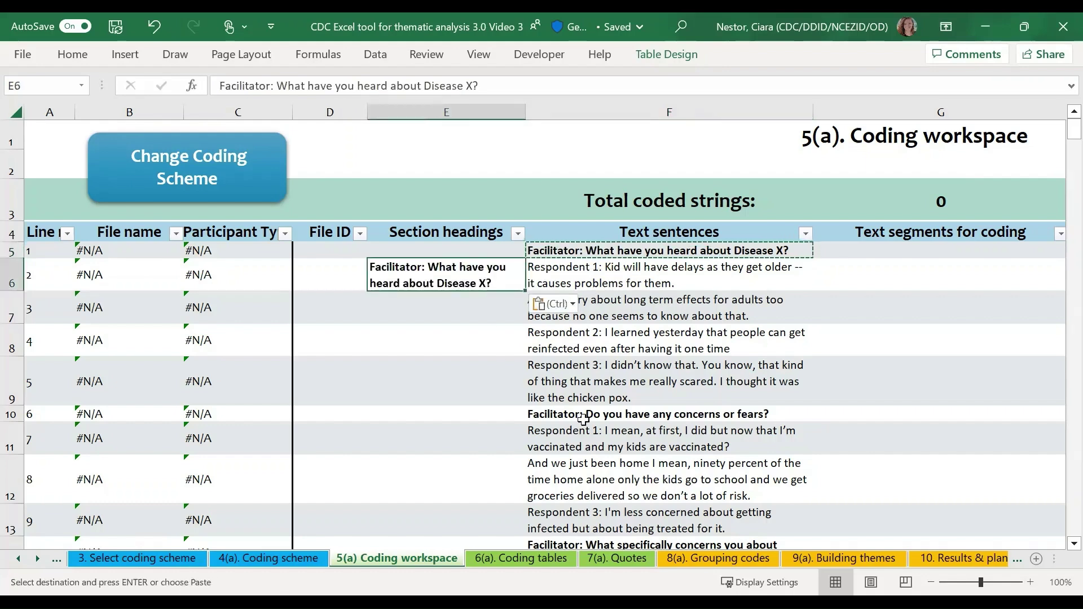
click(587, 413)
key(ctrl)
key(ctrl+c)
click(473, 411)
click(476, 444)
key(ctrl+v)
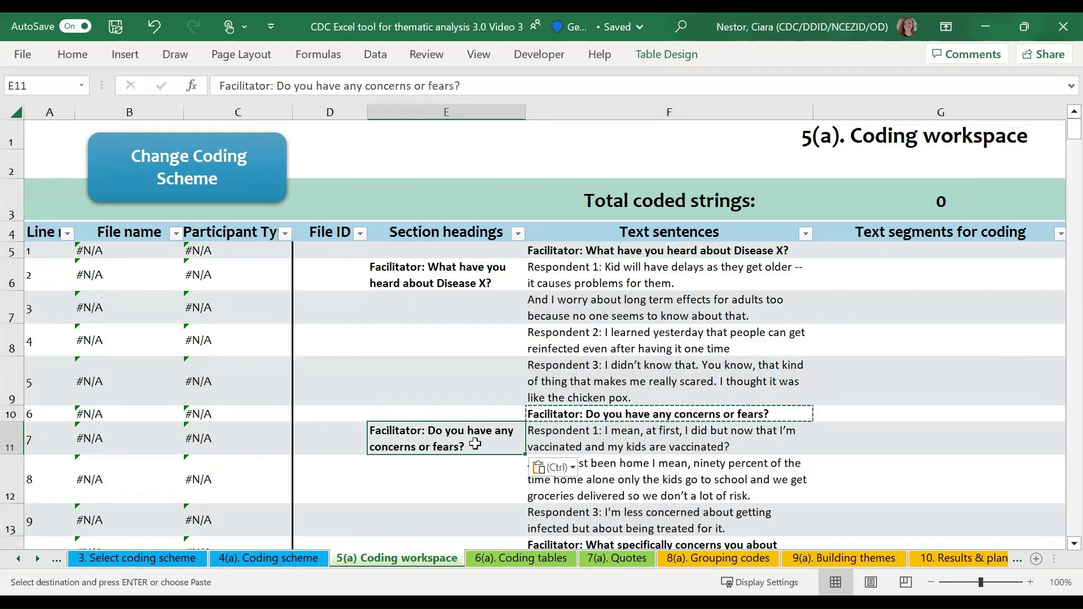
Step: Delete the two rows holding Facilitator questions from the Text sentences list
click(486, 253)
click(11, 251)
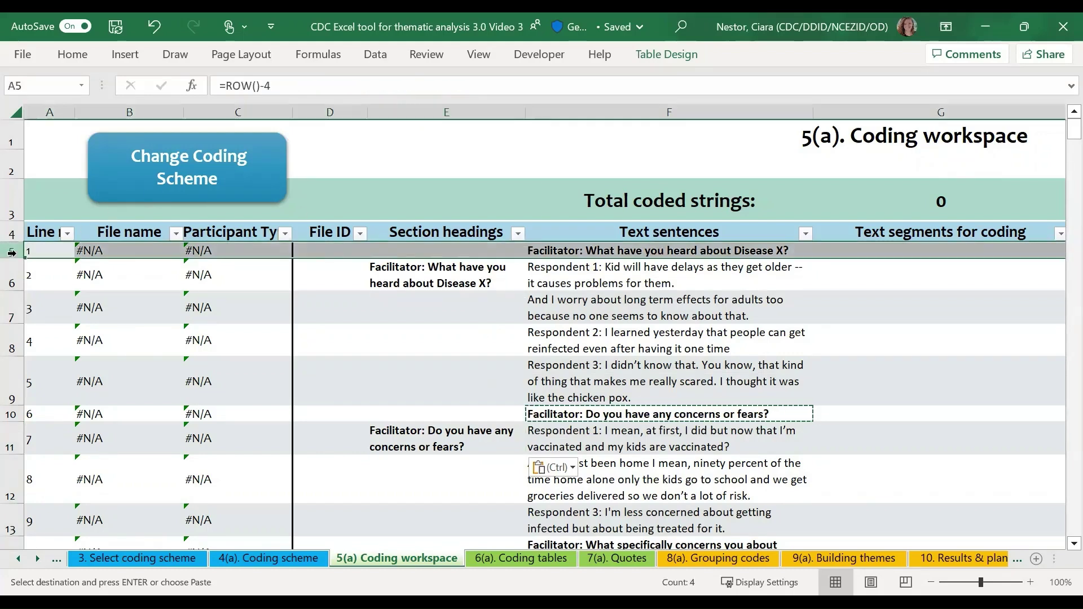
right_click(13, 252)
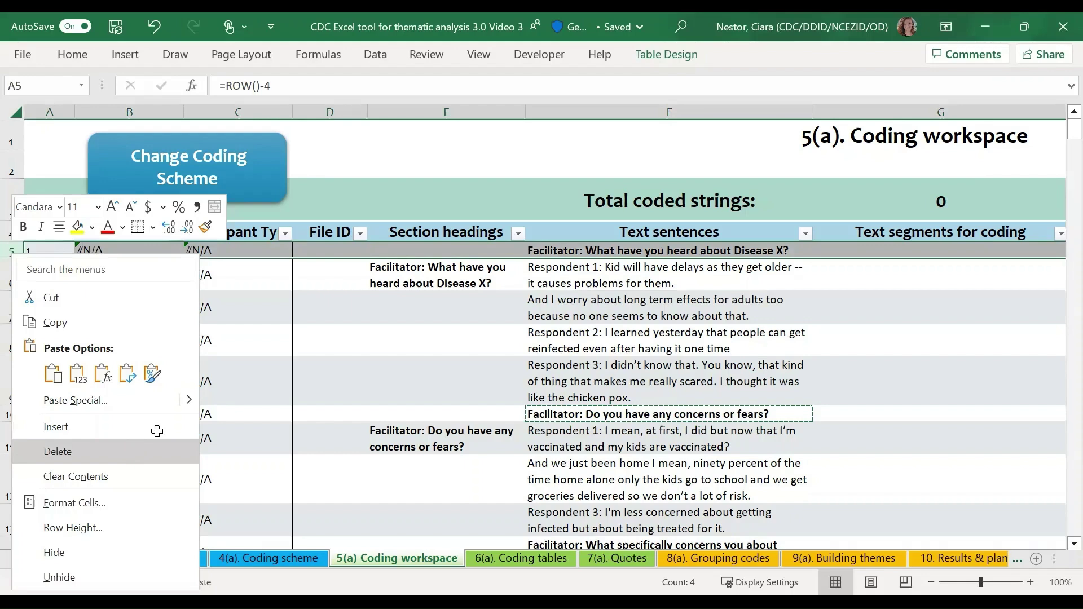
click(132, 450)
click(447, 427)
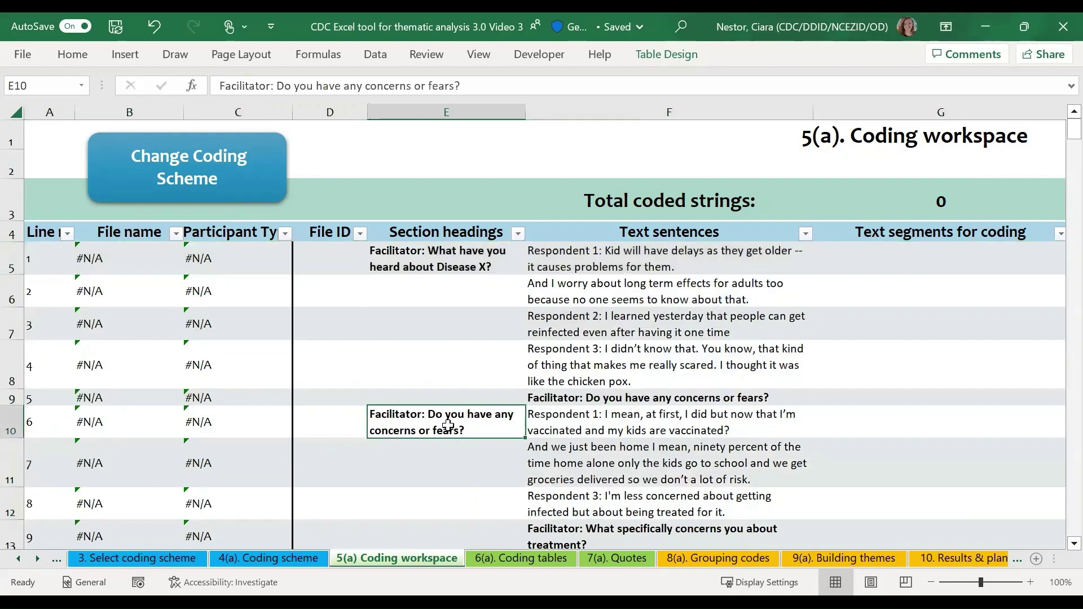
click(12, 398)
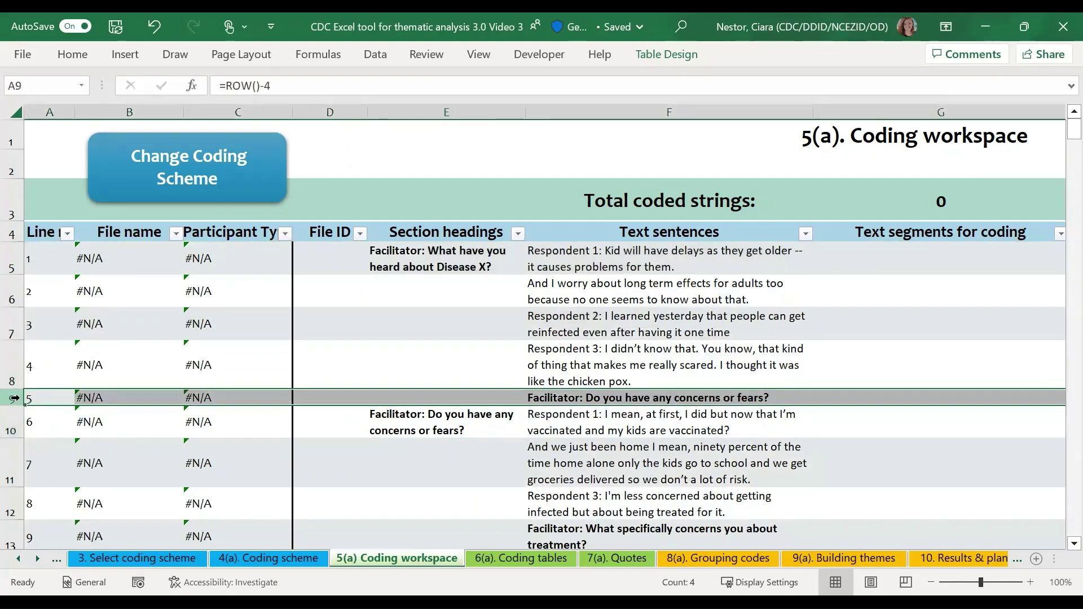
right_click(12, 398)
click(94, 262)
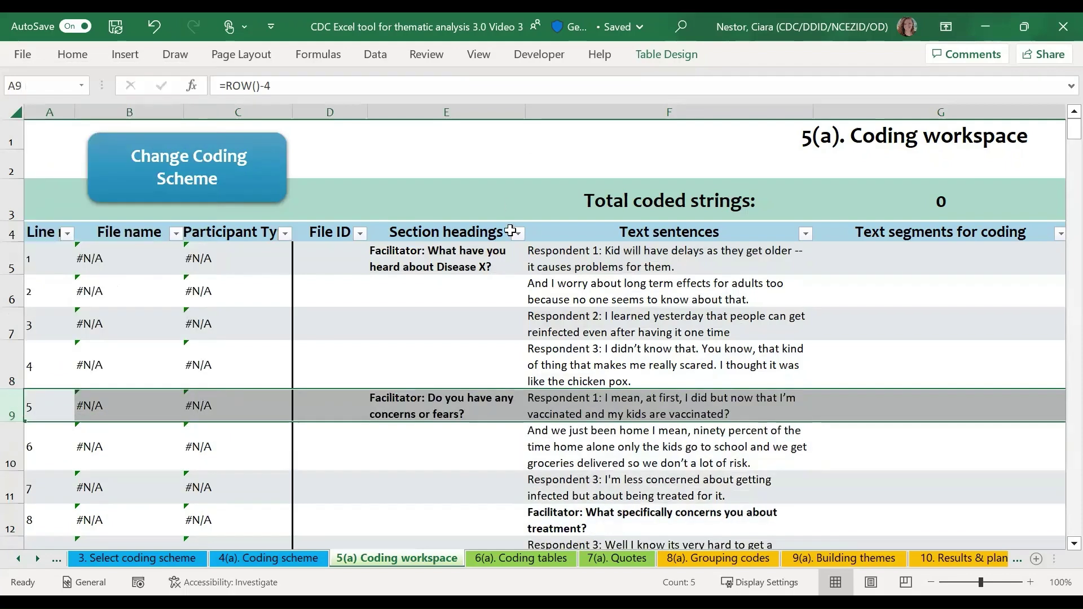
click(488, 253)
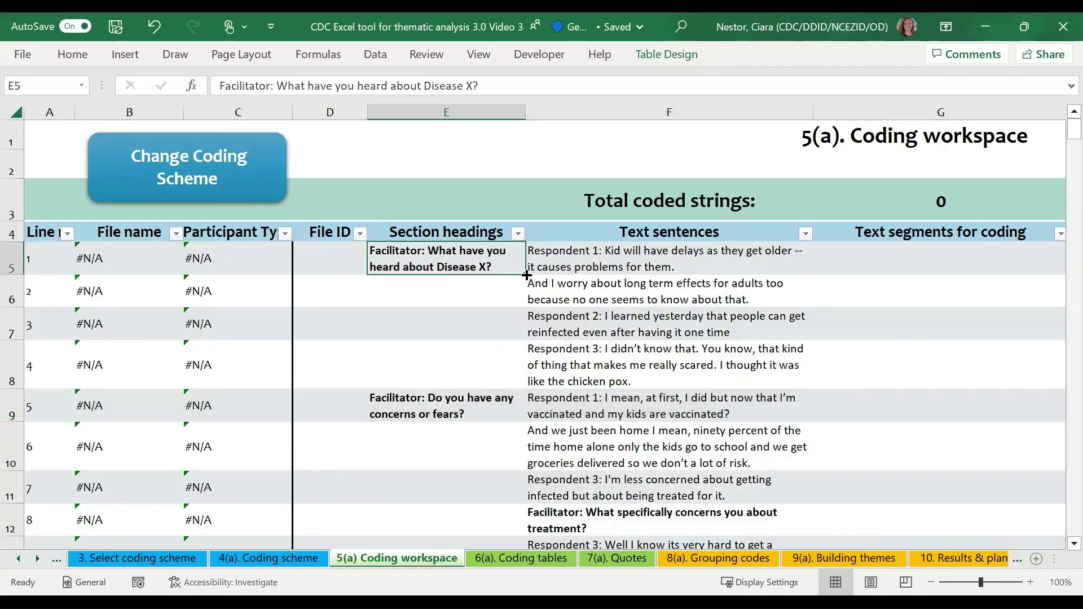
Step: Fill the first heading down to row 8 and the concerns heading down to row 11
drag(526, 274, 524, 385)
click(503, 406)
drag(523, 422, 524, 491)
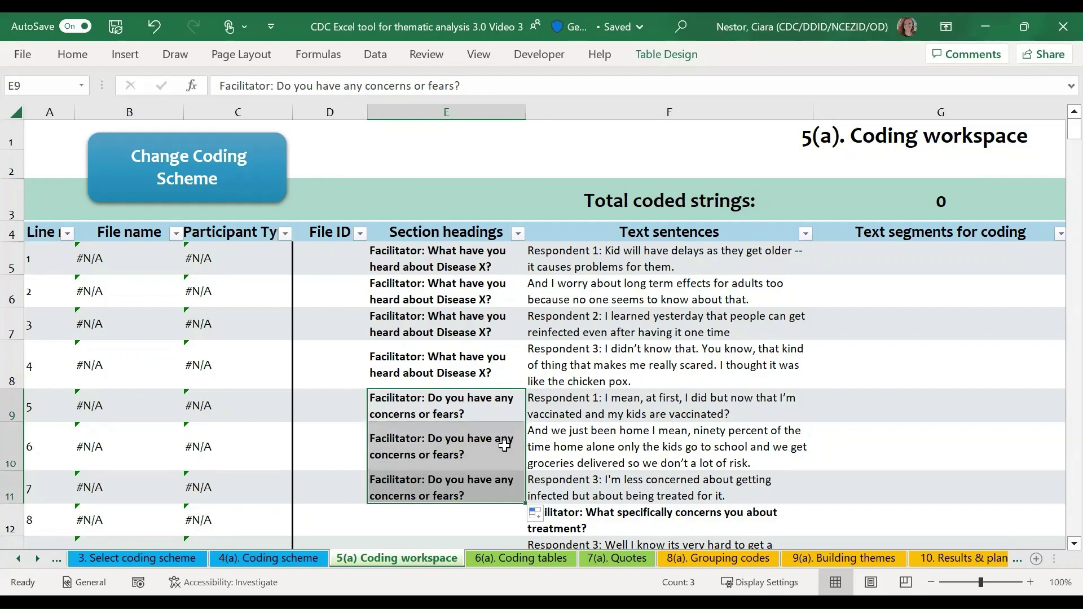
click(504, 445)
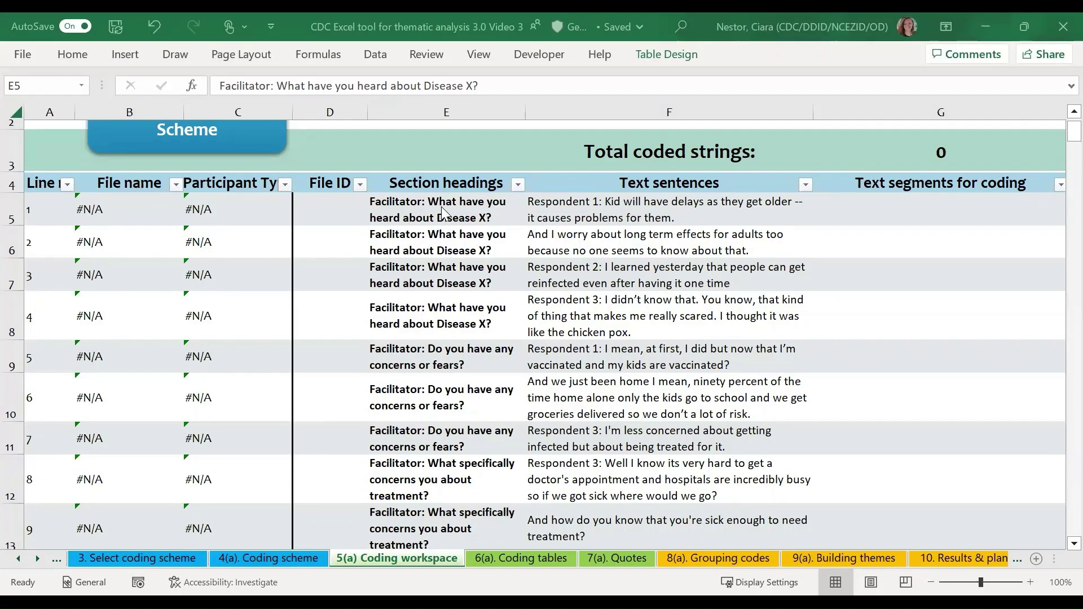
click(441, 206)
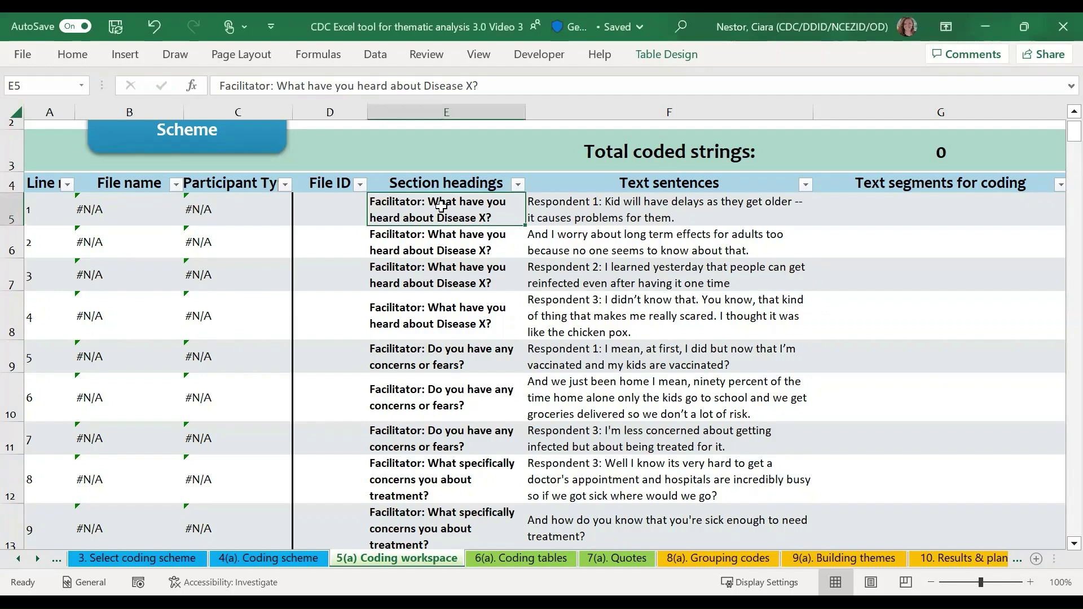
Step: Select D5 under File ID and switch to the 2. Transcript log sheet
click(344, 186)
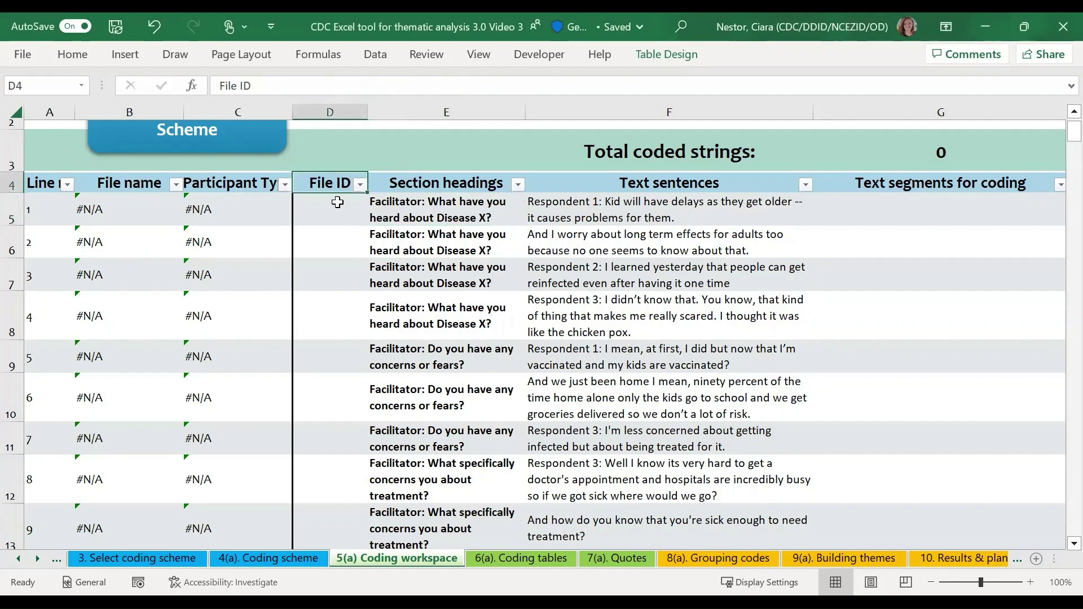
click(335, 209)
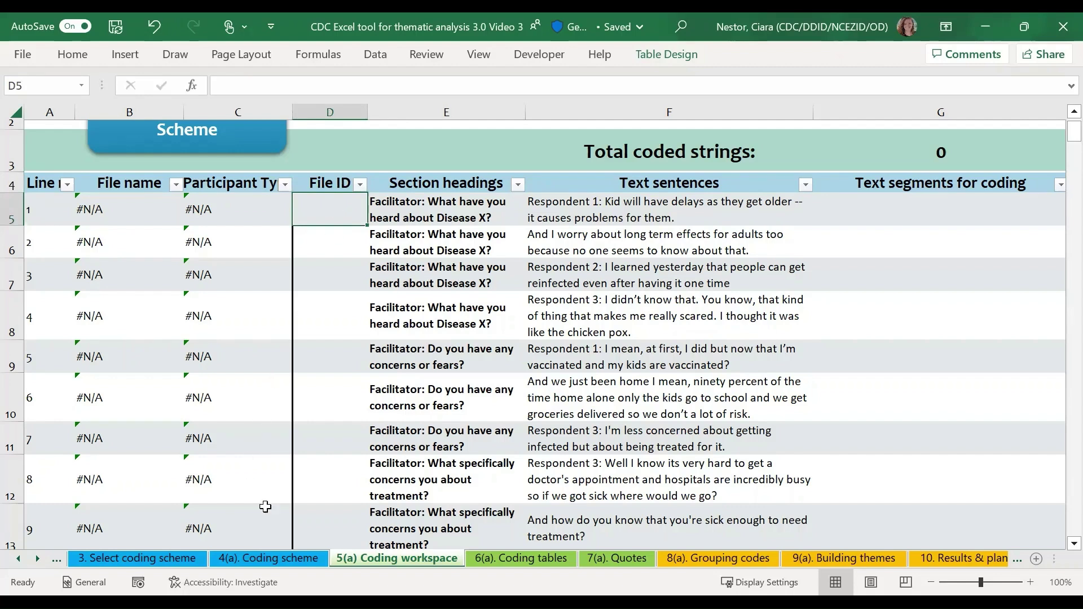
click(61, 564)
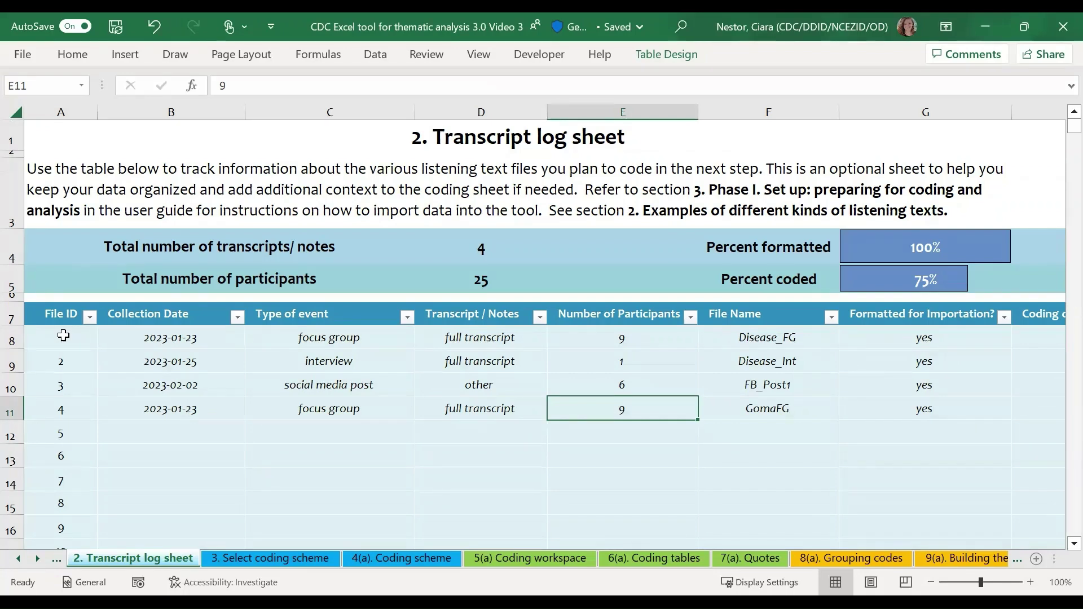
click(64, 335)
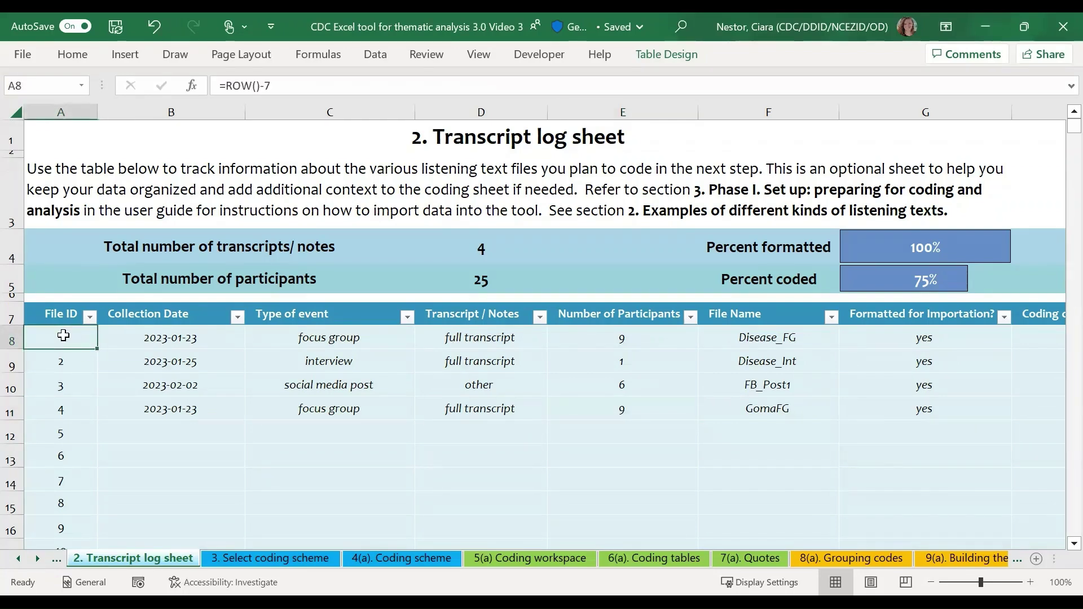
click(788, 339)
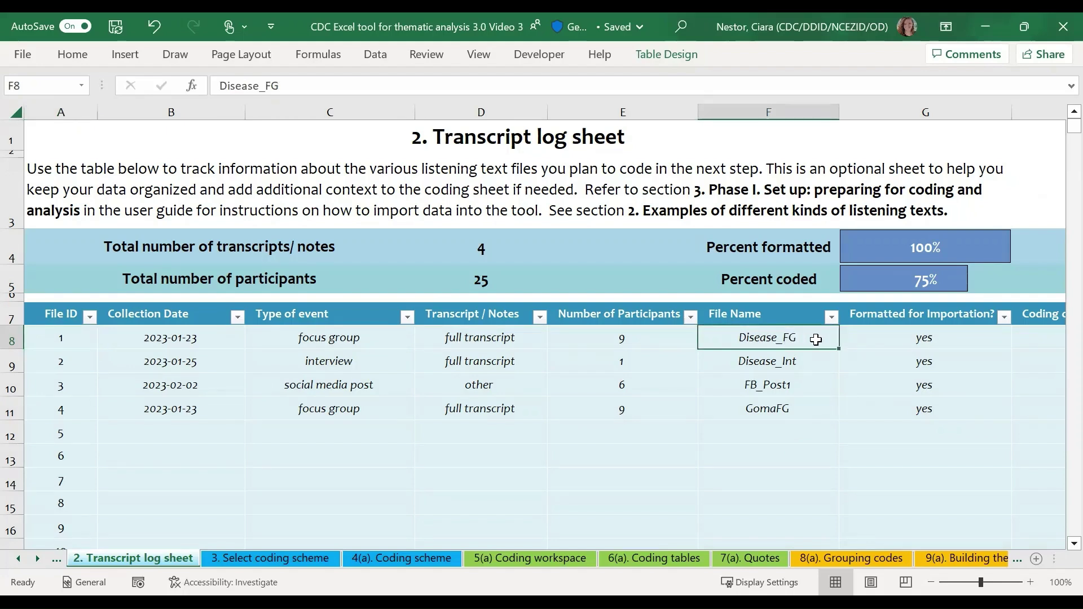
click(70, 340)
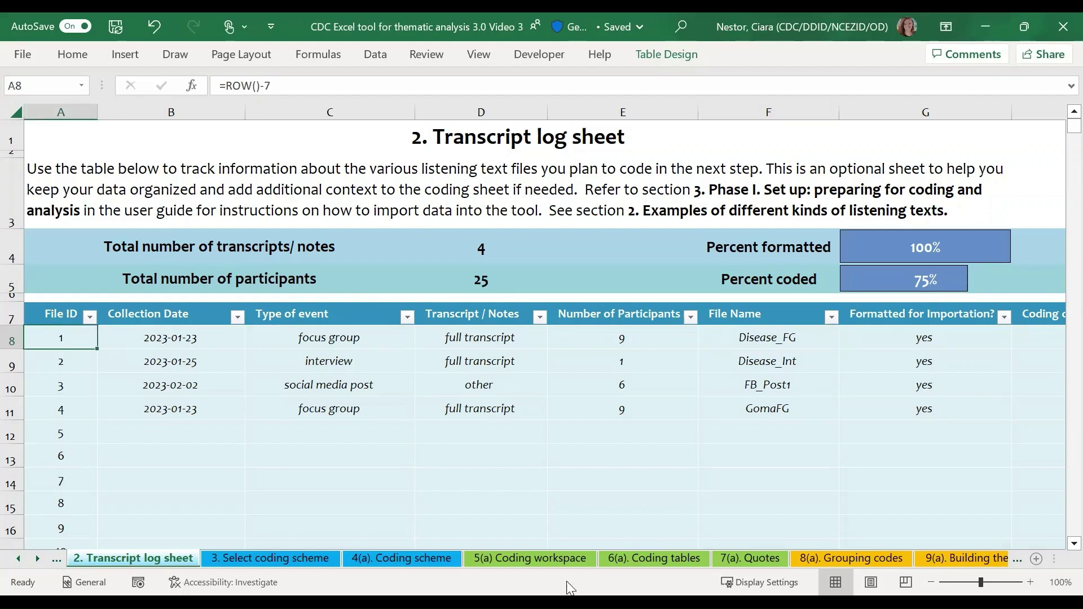
Step: On the Coding workspace, enter File ID 1 in the first two rows and fill it through row 15
click(560, 562)
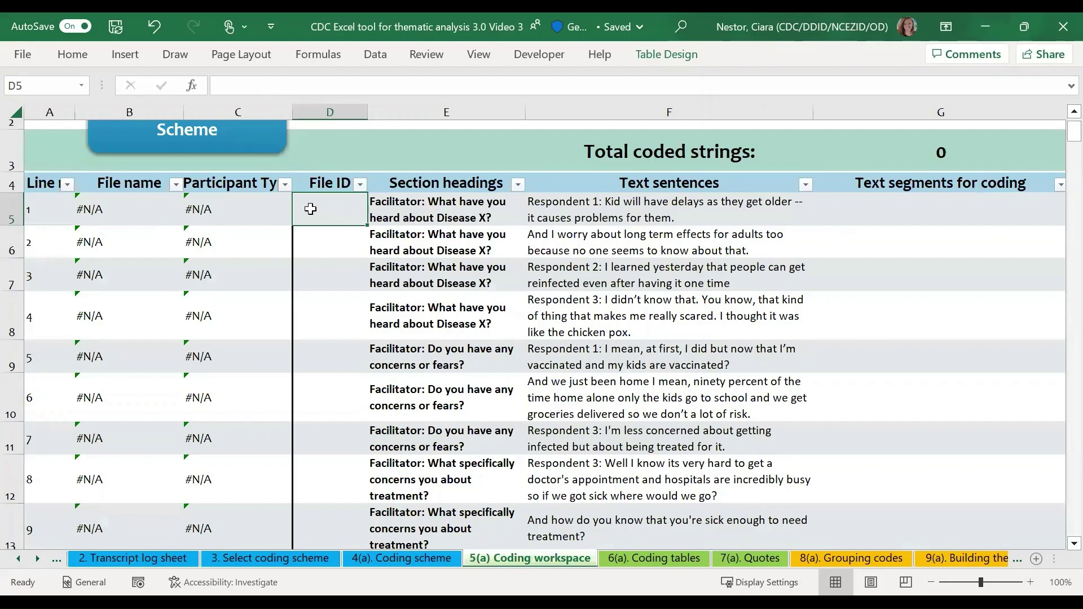
text(1)
key(Return)
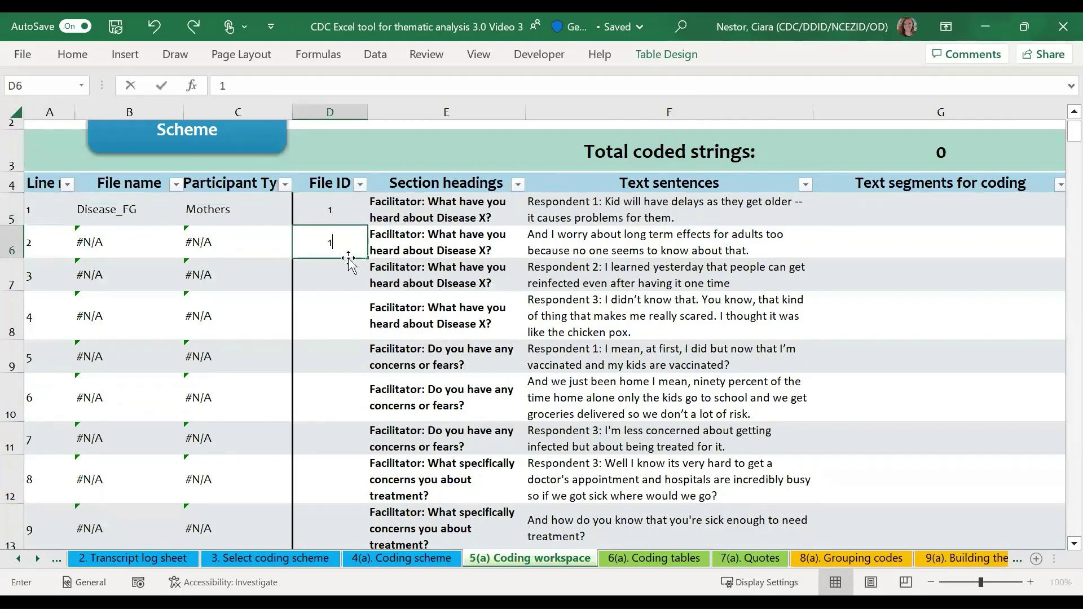
text(1)
key(Return)
click(349, 208)
drag(349, 208, 441, 422)
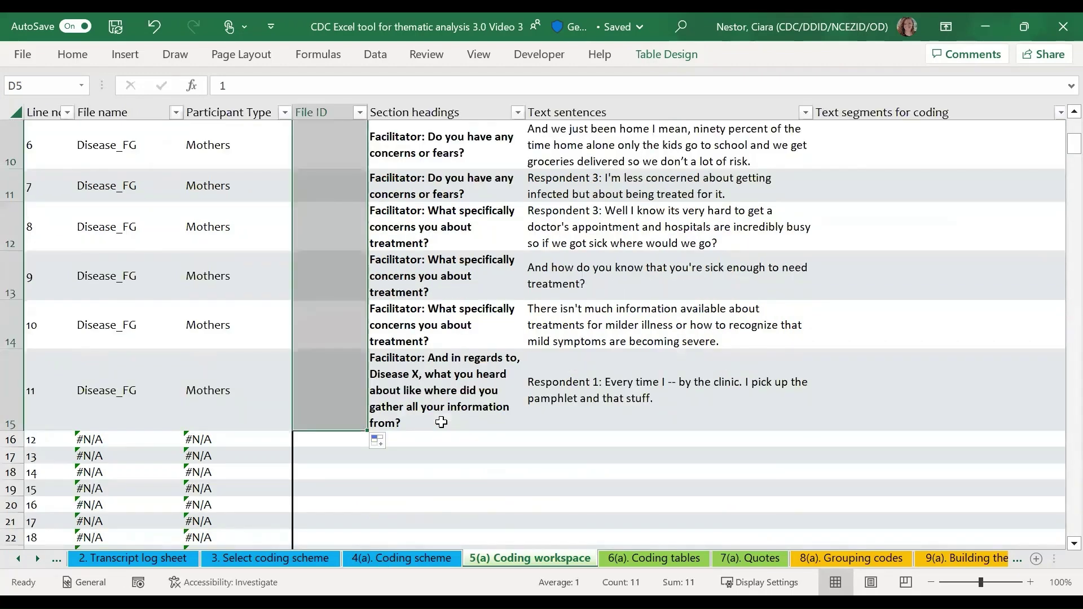
Step: Check that the File name and Participant Type lookups show Disease_FG and Mothers
scroll(441, 422, up, 3)
scroll(304, 192, down, 1)
click(308, 156)
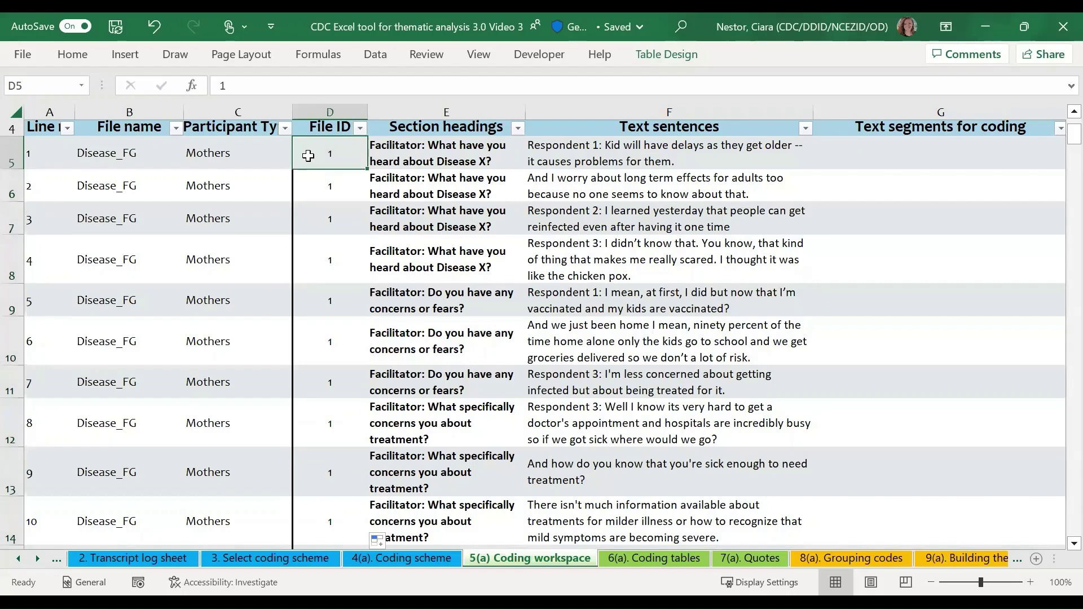
click(261, 150)
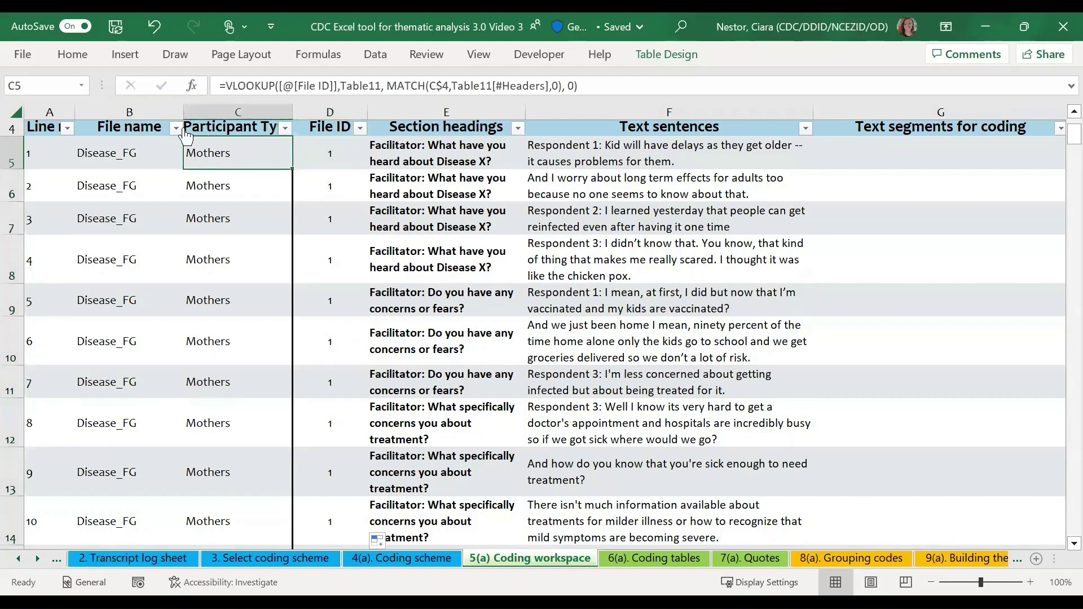
click(124, 131)
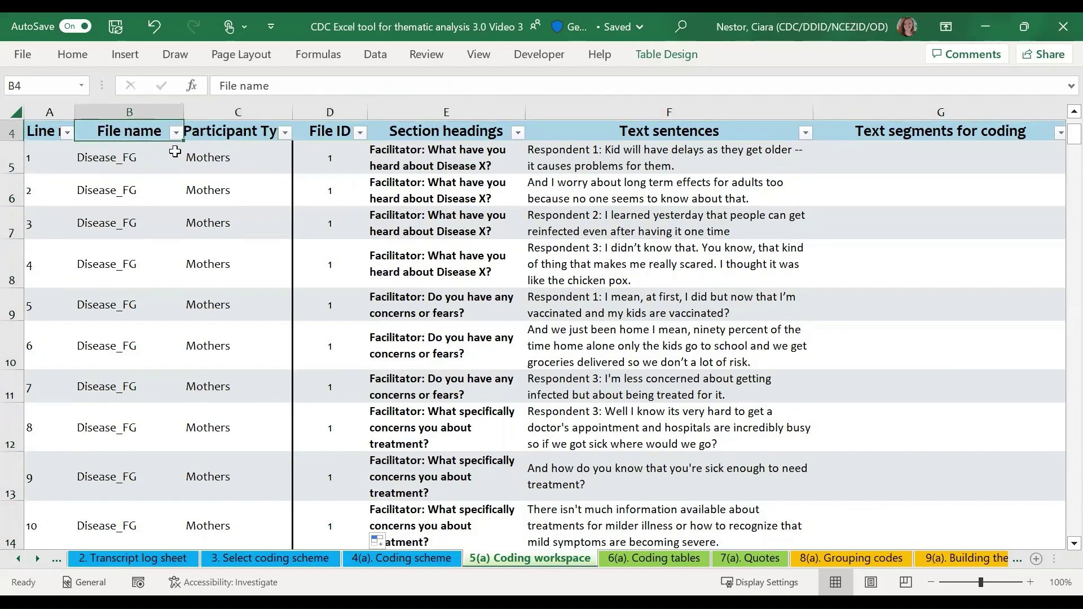
click(258, 130)
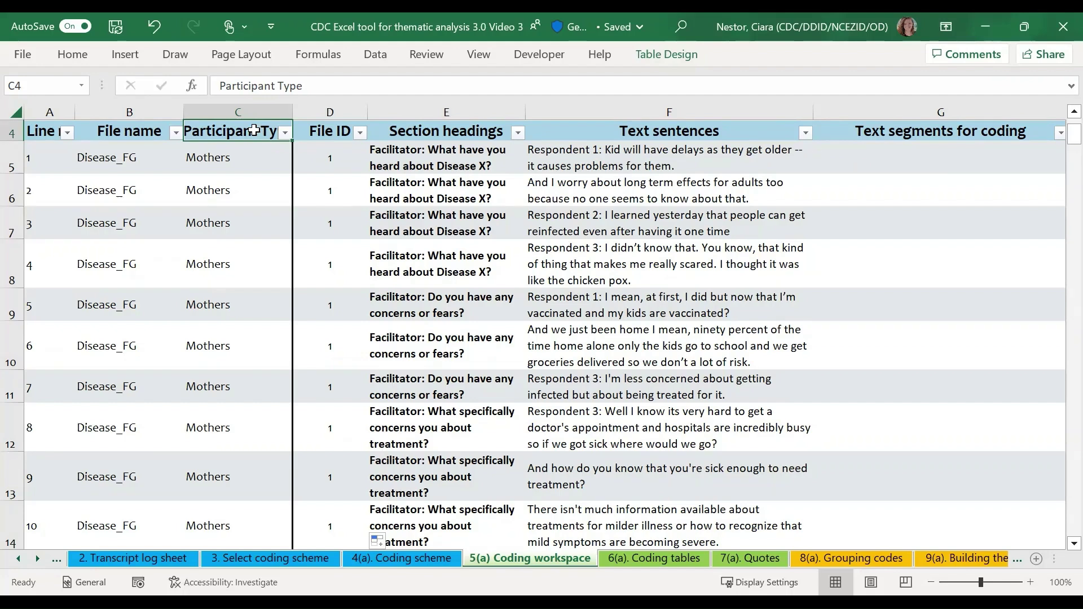
Step: Insert a table column left of Participant Type with the header 'Type of event'
right_click(255, 136)
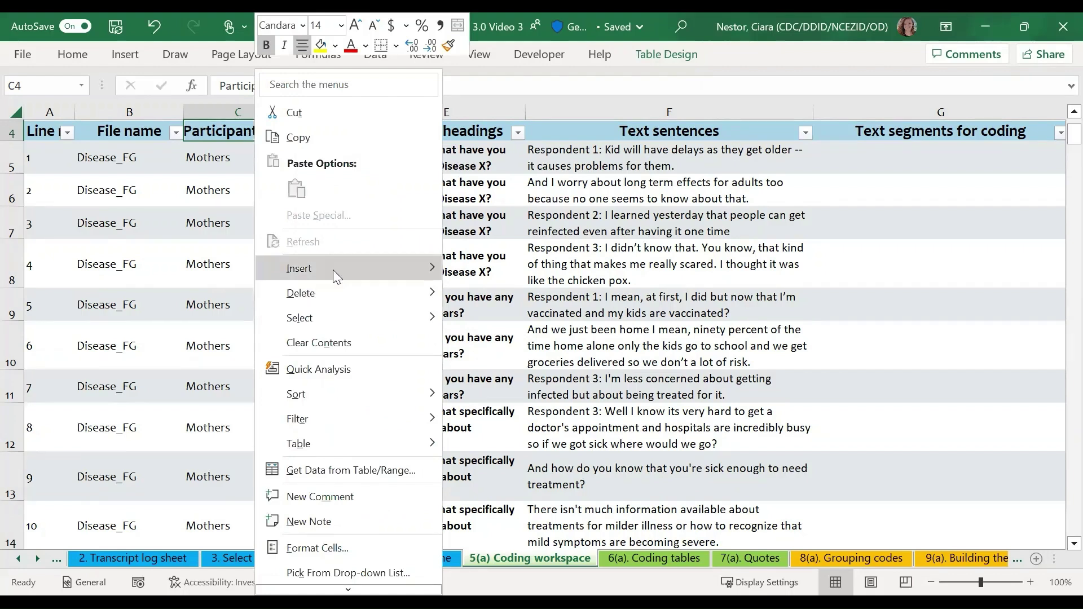
mouse_move(336, 271)
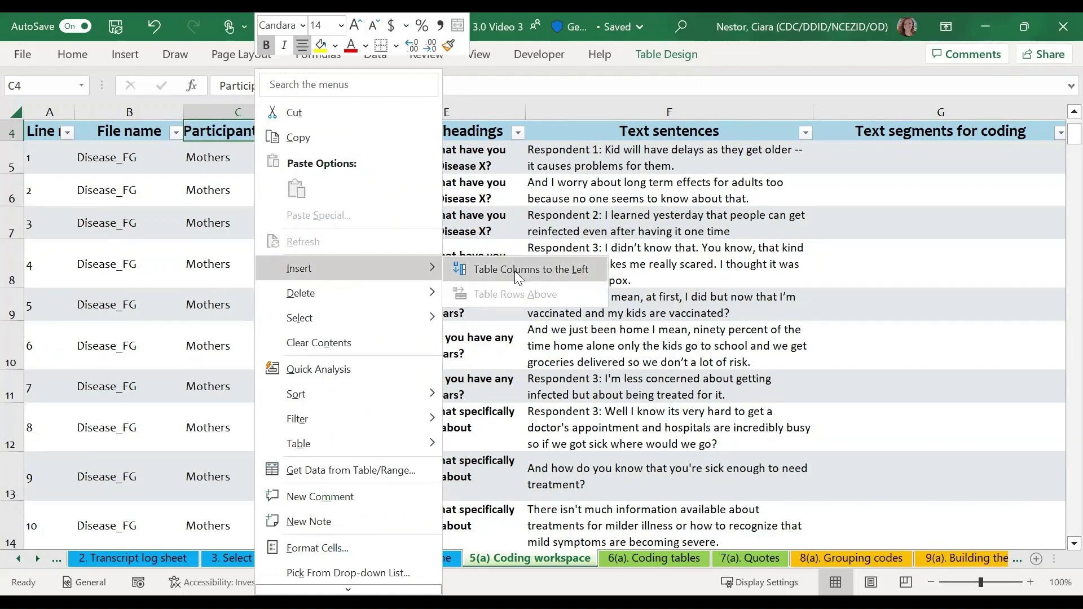
click(514, 270)
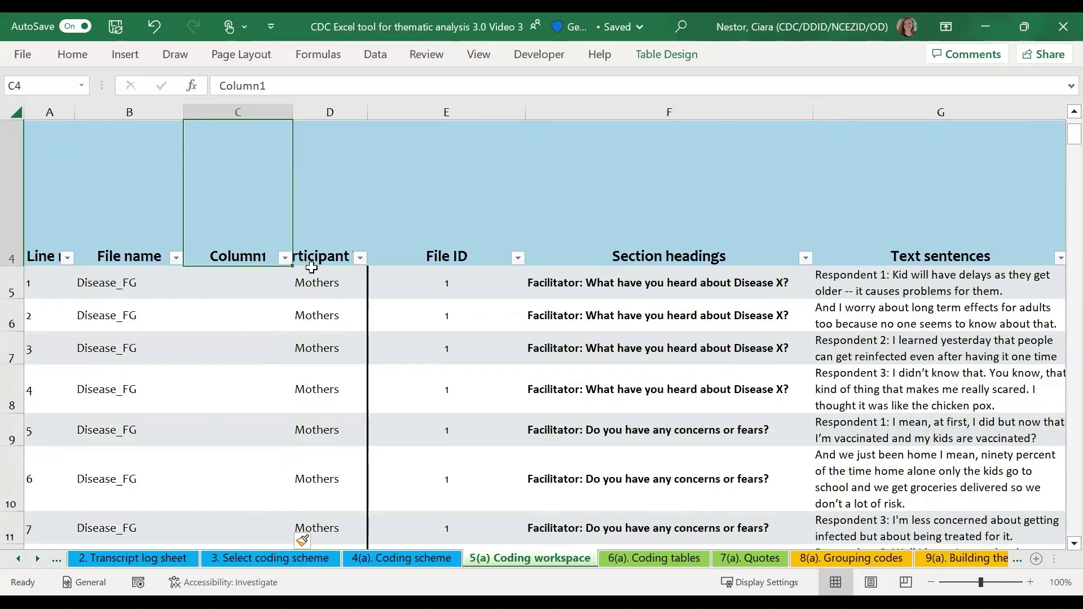
text(Type of event)
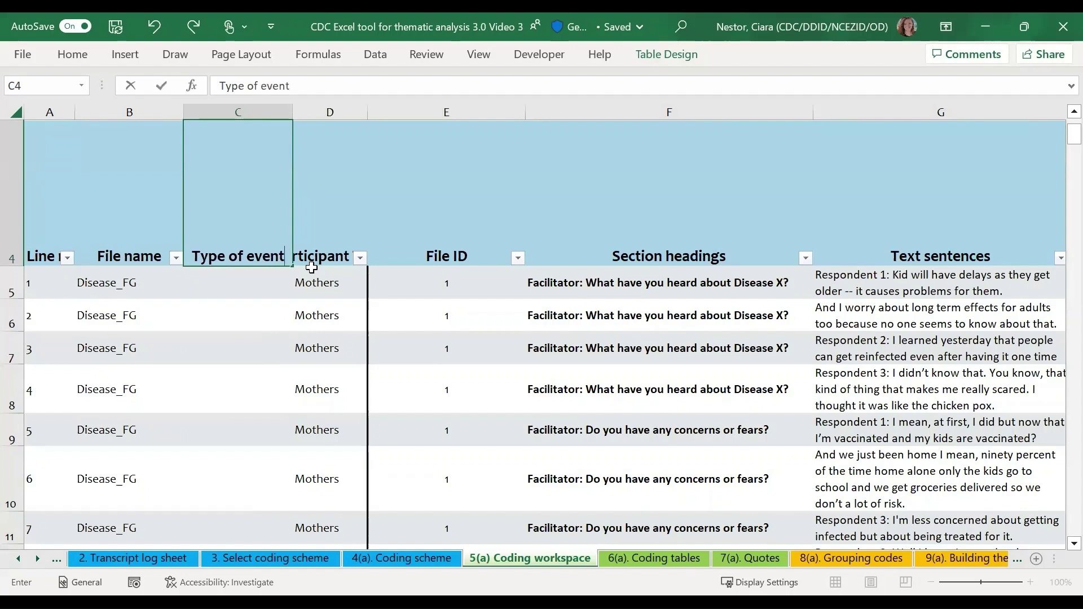
key(Return)
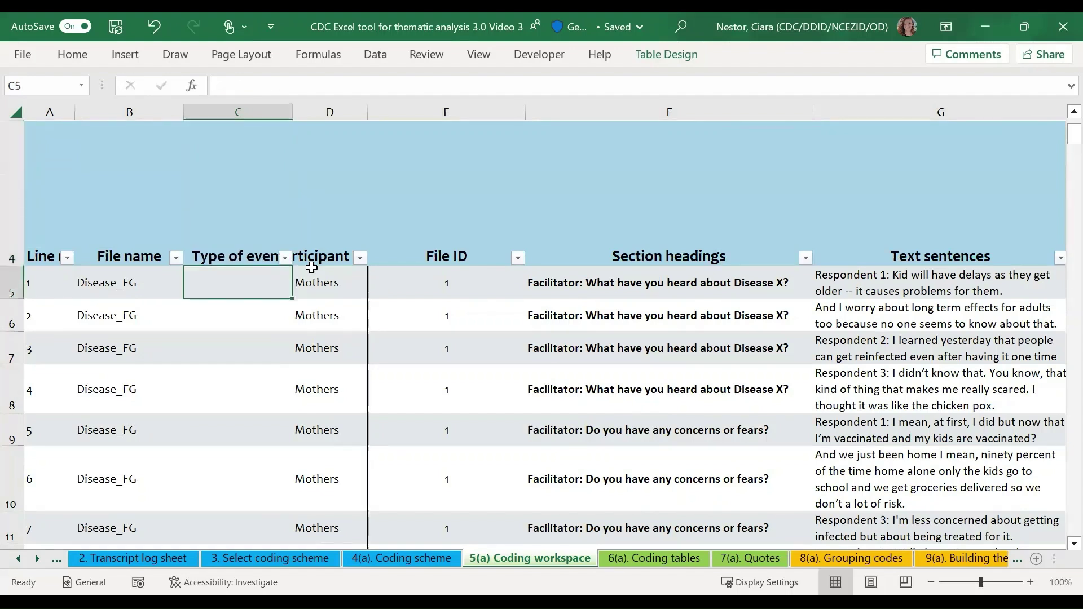
Step: Copy the Participant Type lookup formula into the first Type of event cell to show focus group
click(312, 267)
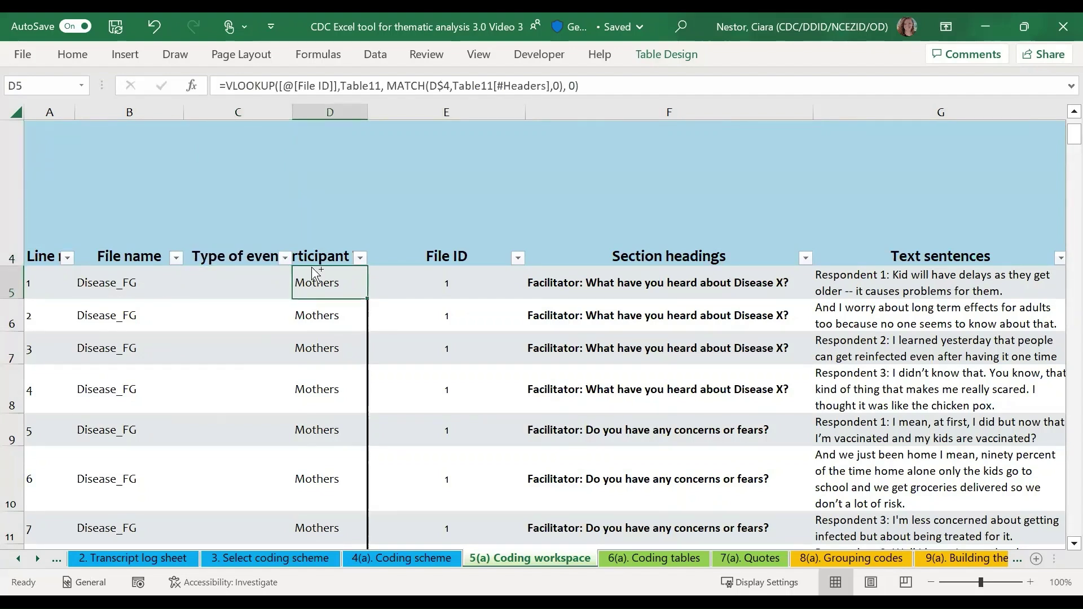
key(ctrl+c)
key(Left)
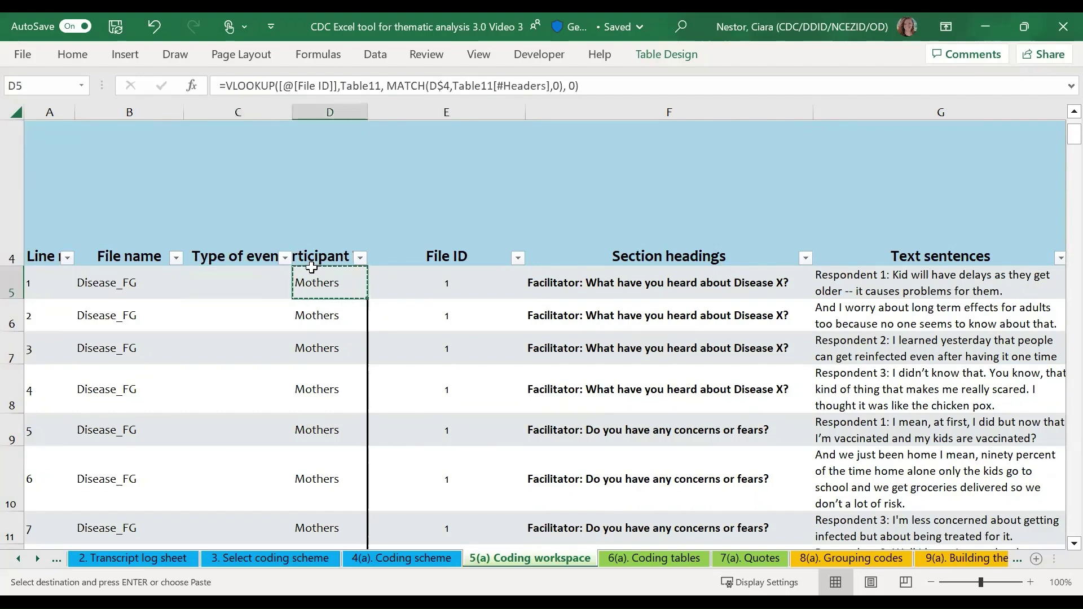
key(ctrl+v)
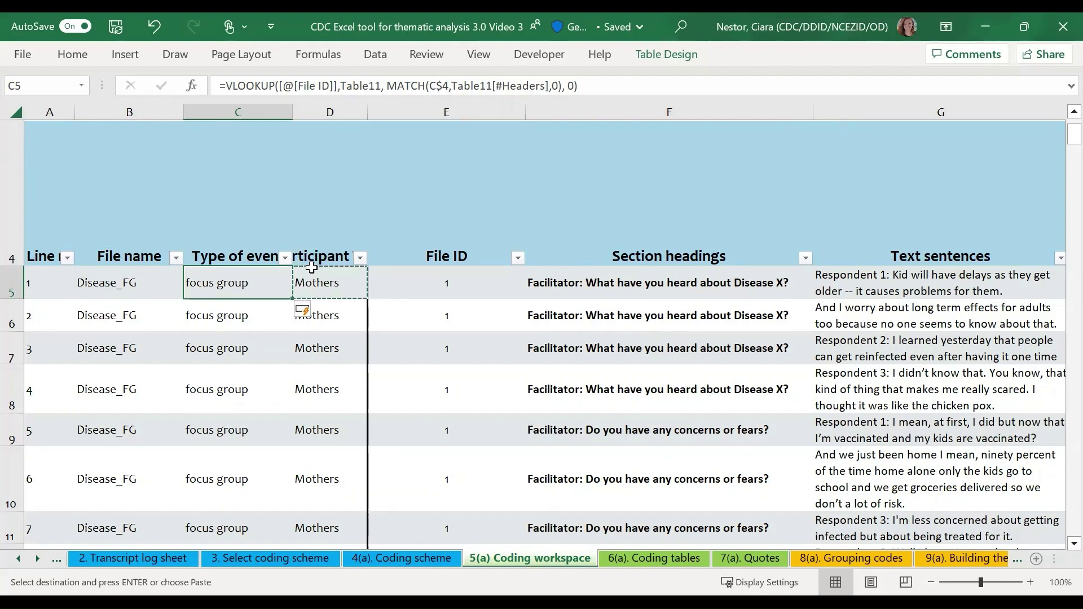
click(270, 208)
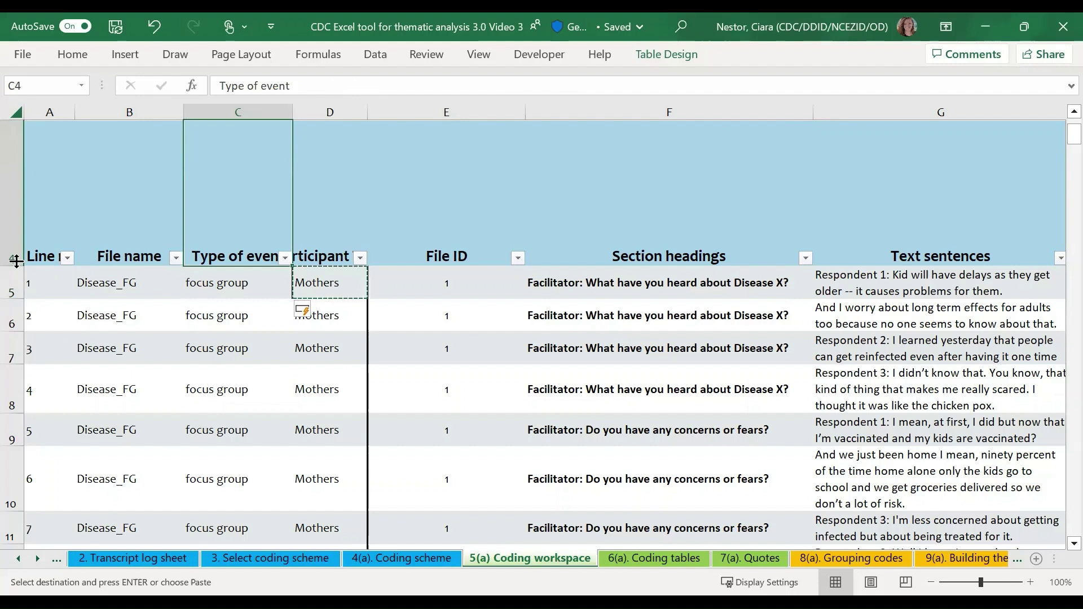